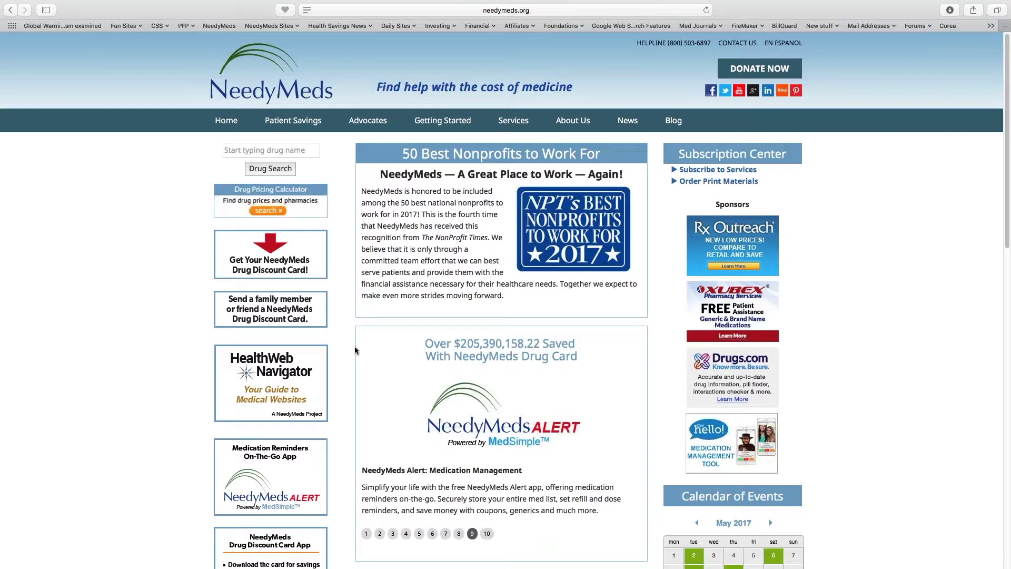
# Open the Drug Pricing Calculator, enter ZIP code 01930 with the ZIP-code-only radius, and proceed to step two
pyautogui.click(279, 209)
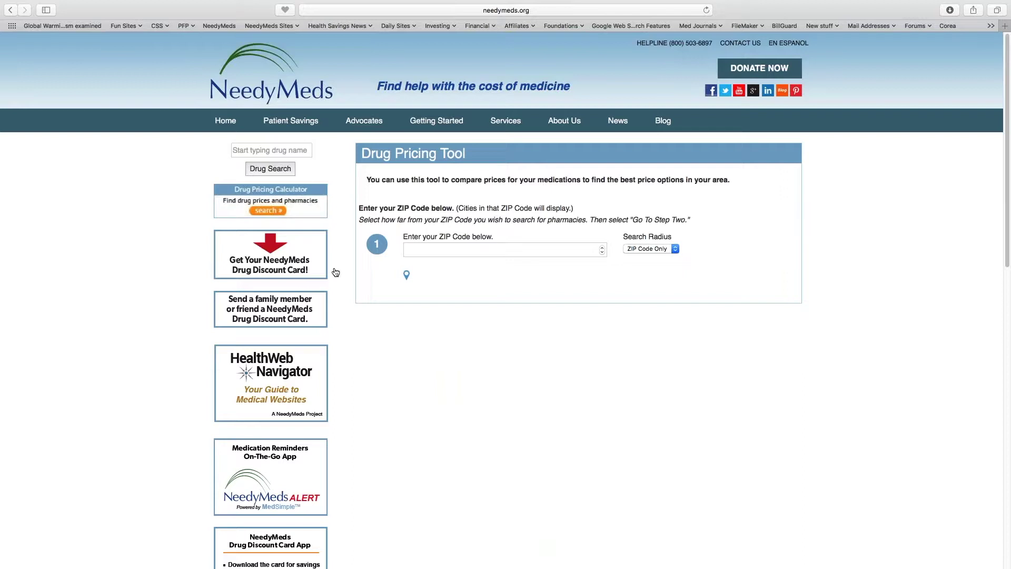
pyautogui.click(412, 250)
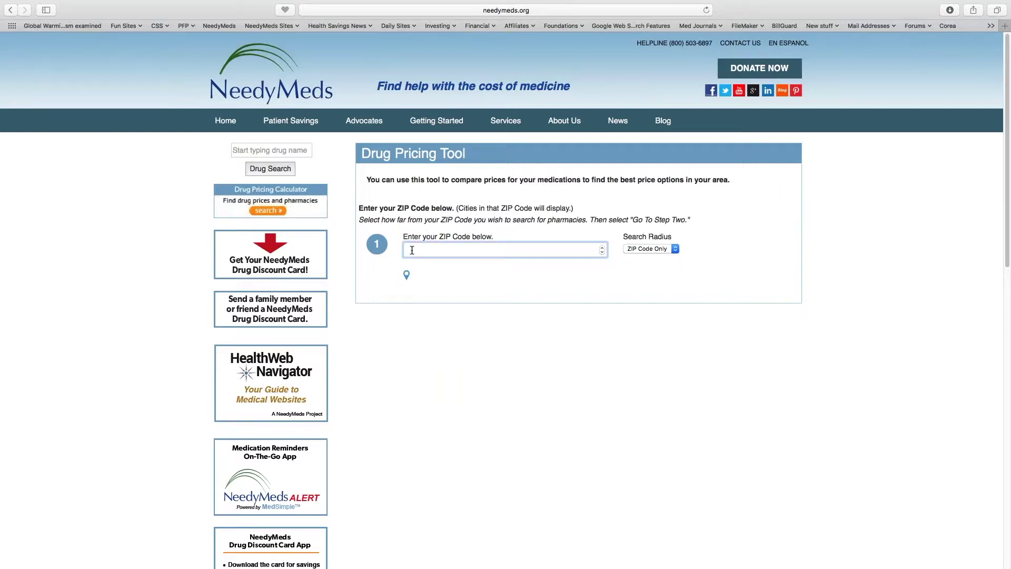
pyautogui.write('01930')
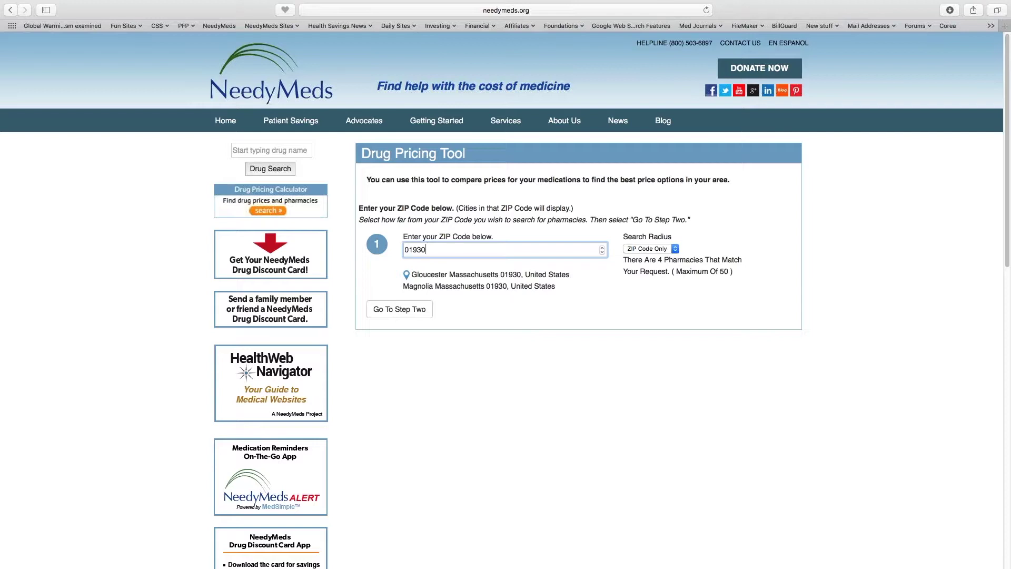
pyautogui.click(413, 310)
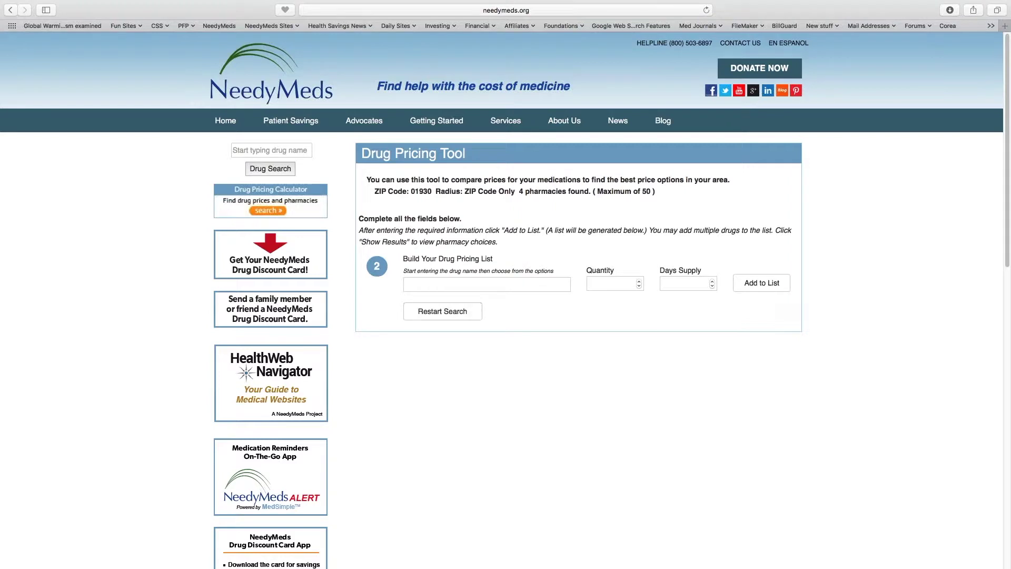
# Add DIGOXIN 0.25 MG TABLET to the drug pricing list with quantity 30 and a 30-day supply
pyautogui.click(414, 284)
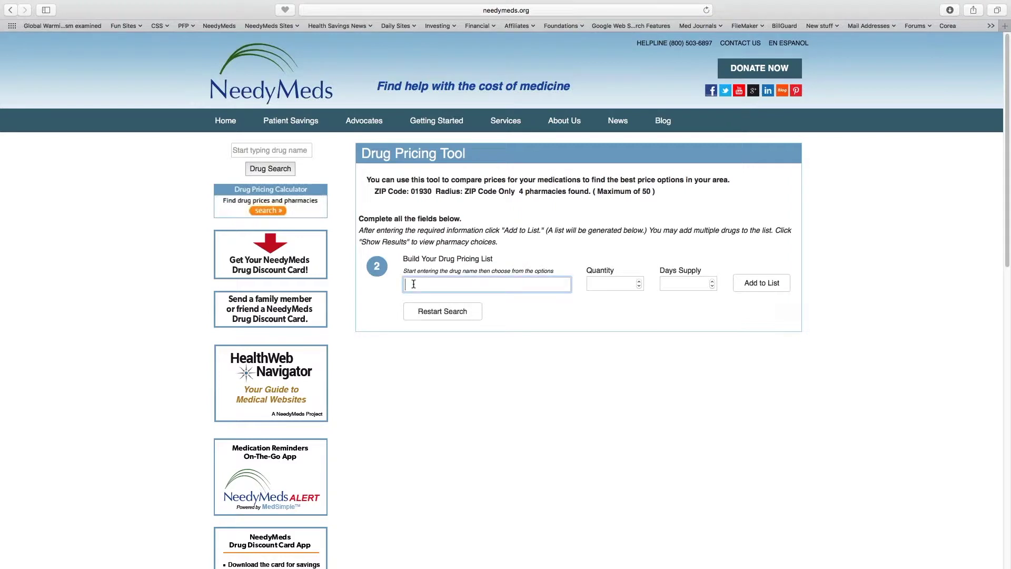
pyautogui.write('dig')
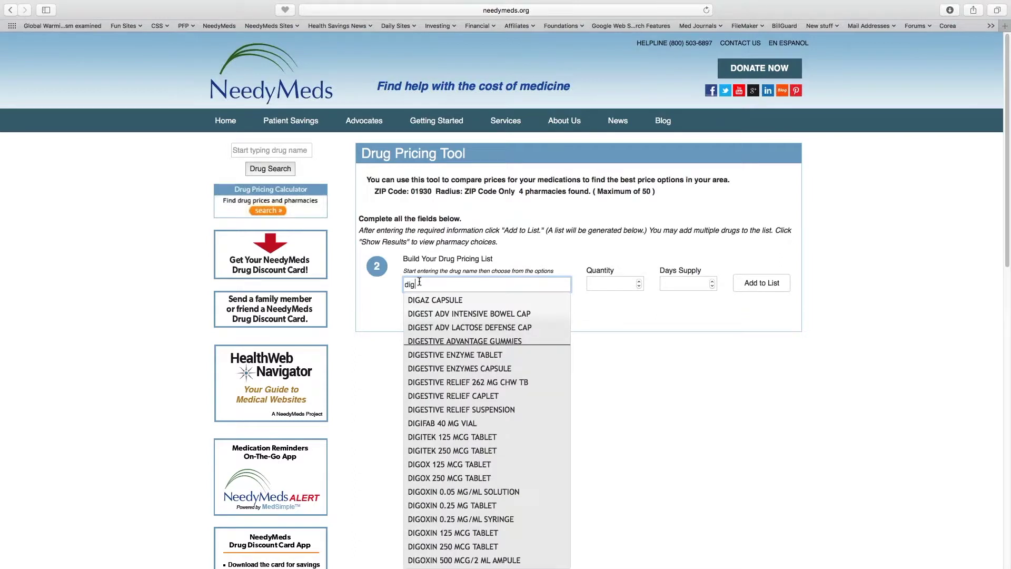
pyautogui.scroll(-1, 429, 369)
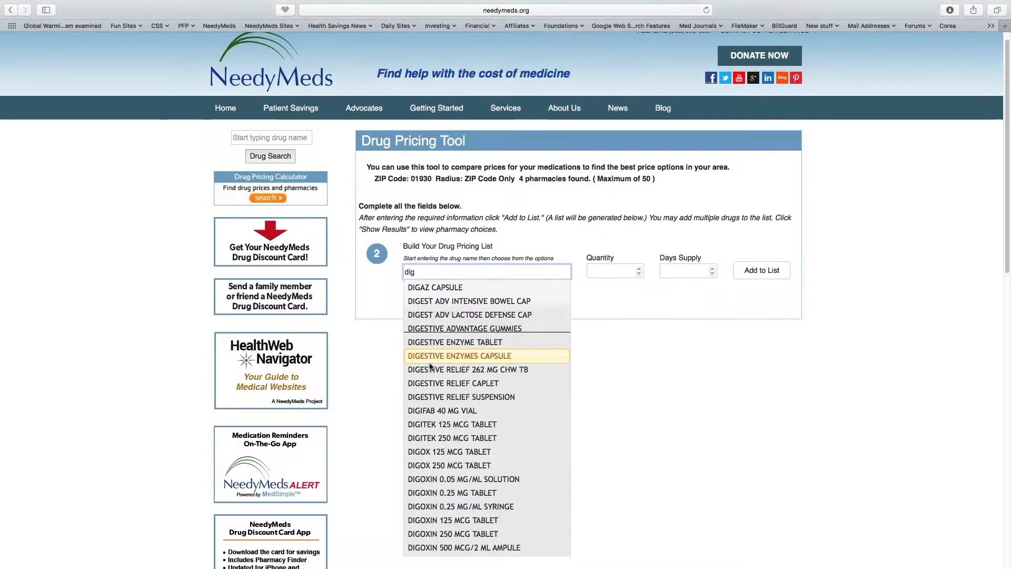
pyautogui.scroll(-5, 430, 365)
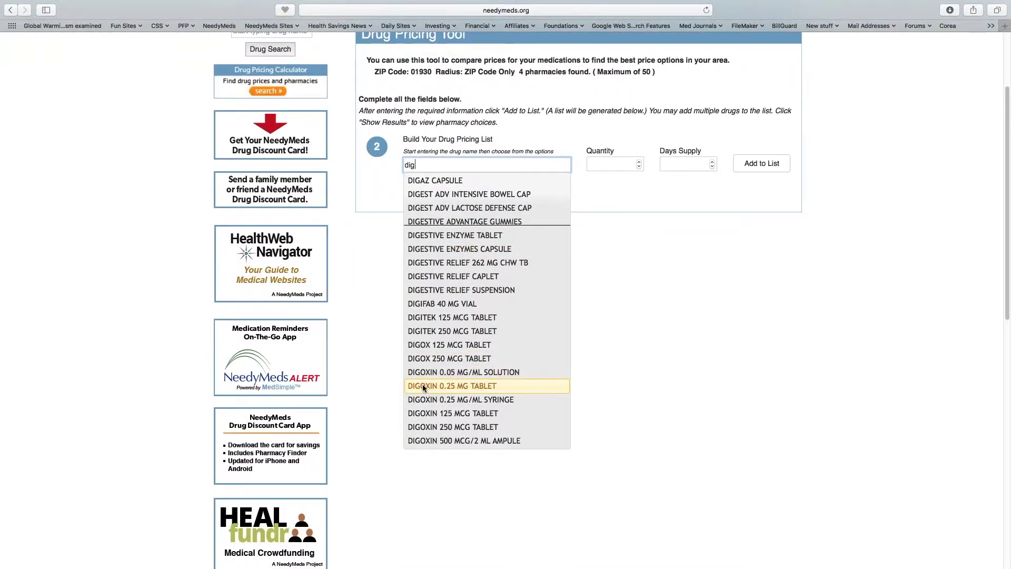
pyautogui.click(422, 386)
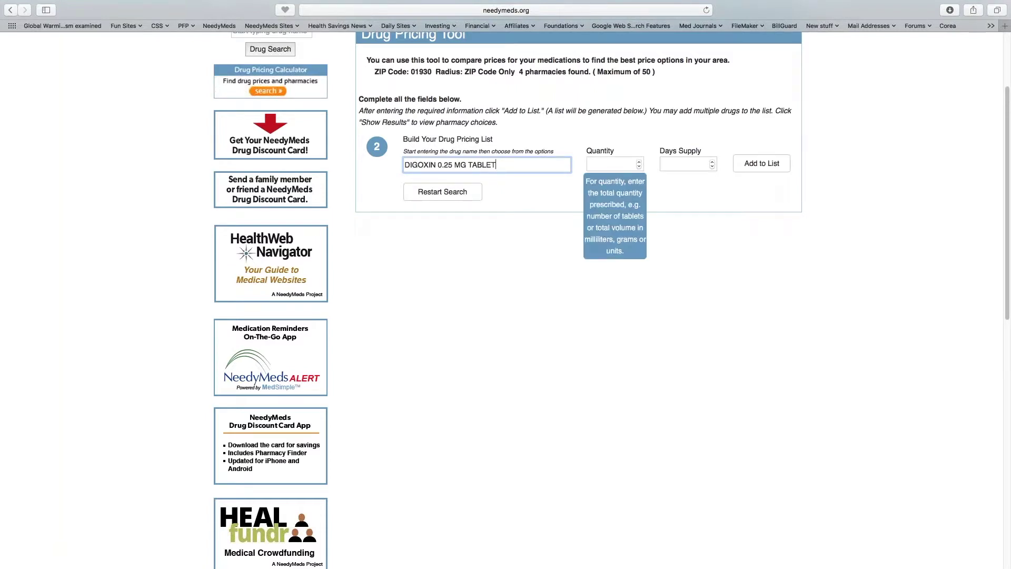
pyautogui.click(608, 163)
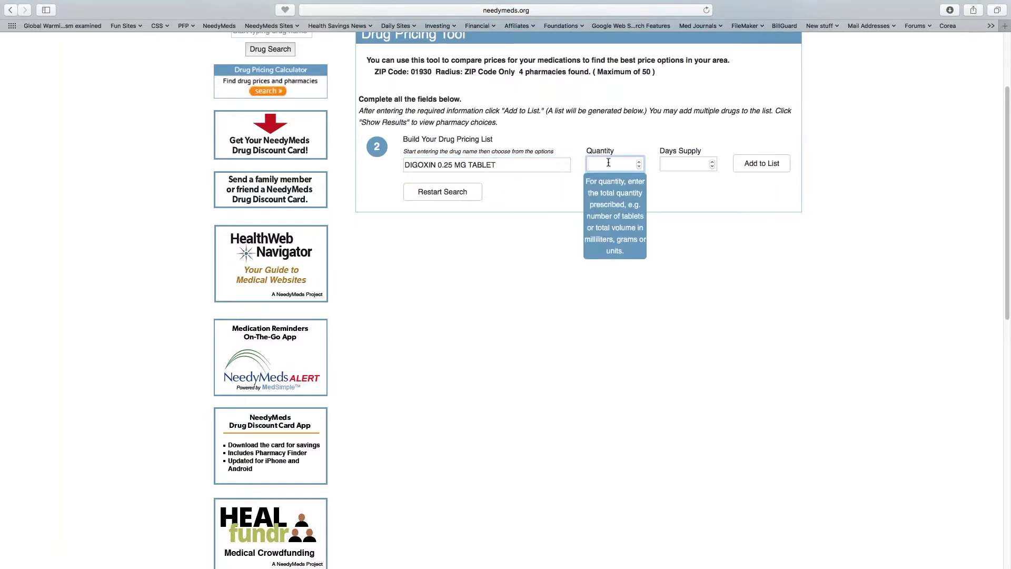
pyautogui.write('30')
pyautogui.press('Tab')
pyautogui.write('30')
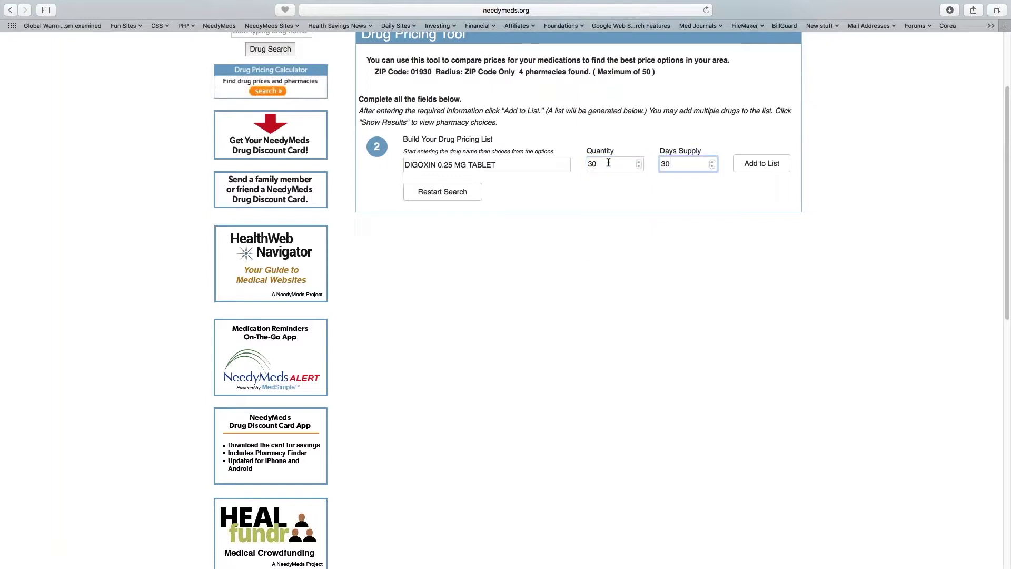
pyautogui.click(756, 163)
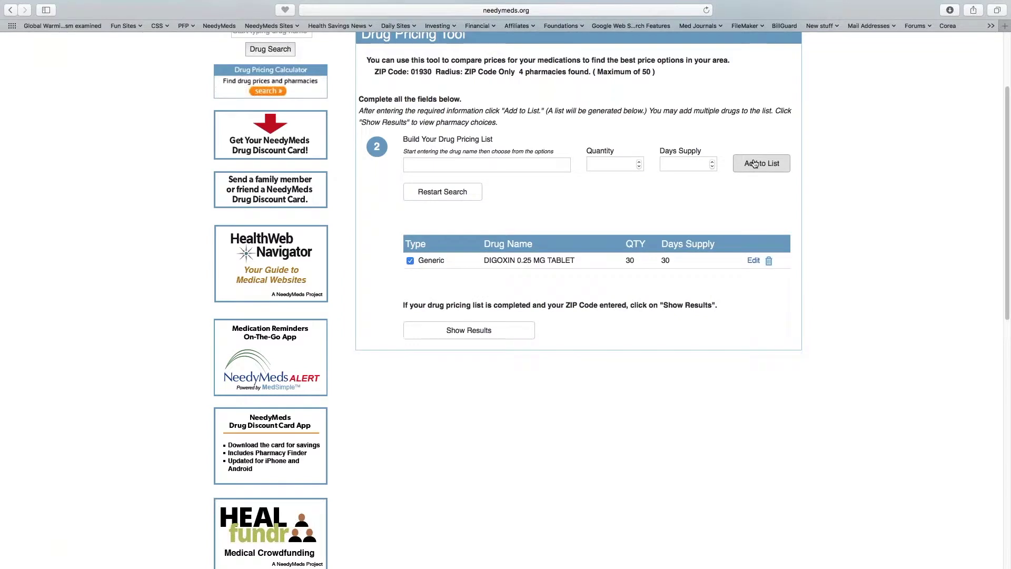
# Add LASIX 40 MG TABLET to the drug pricing list with quantity 30 and a 30-day supply
pyautogui.click(504, 165)
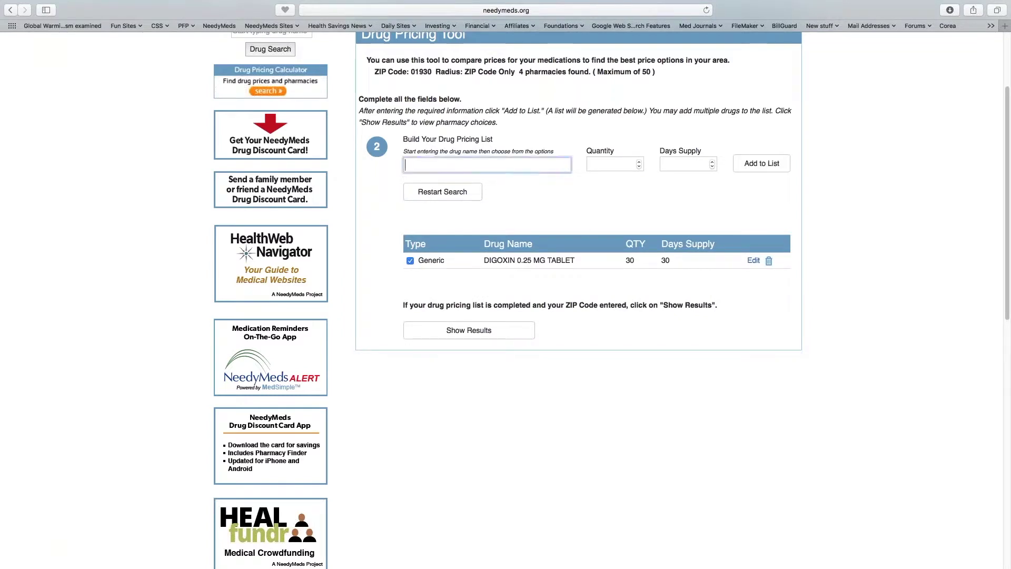
pyautogui.write('las')
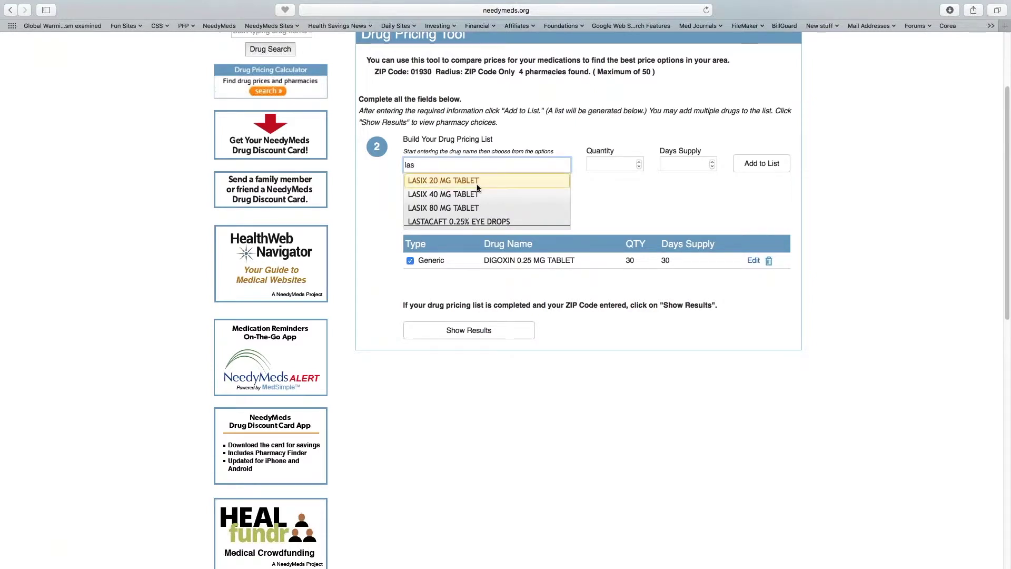
pyautogui.click(457, 193)
pyautogui.click(598, 164)
pyautogui.write('30')
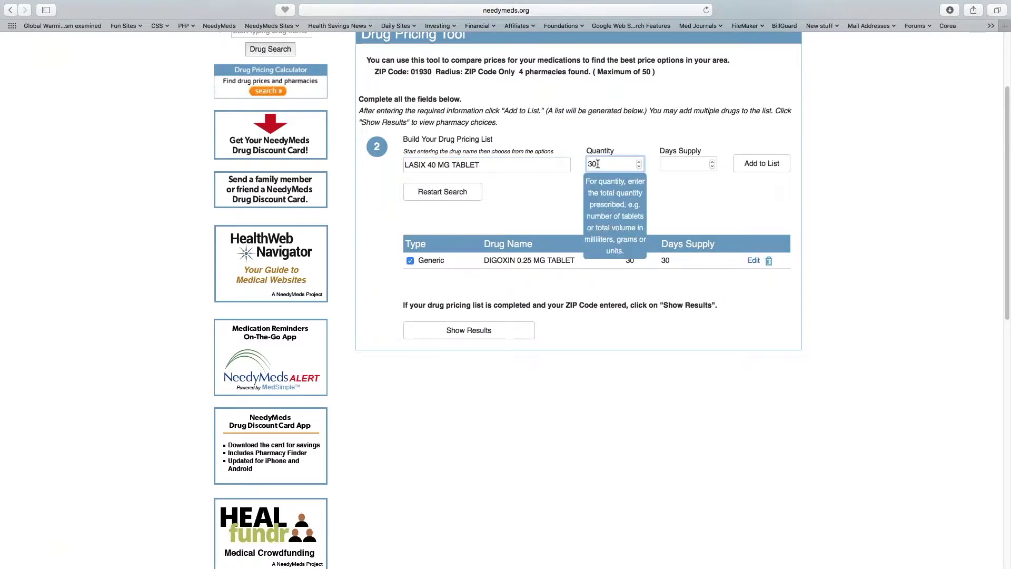
pyautogui.press('Tab')
pyautogui.write('30')
pyautogui.click(755, 164)
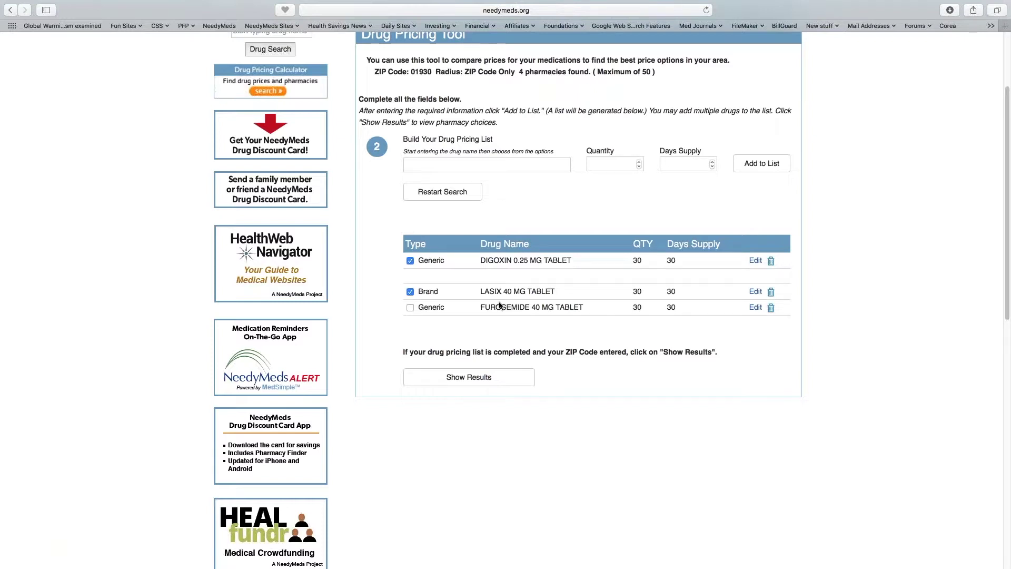
# Include the generic FUROSEMIDE 40 MG TABLET in the comparison and show the pharmacy price results
pyautogui.click(410, 307)
pyautogui.click(464, 377)
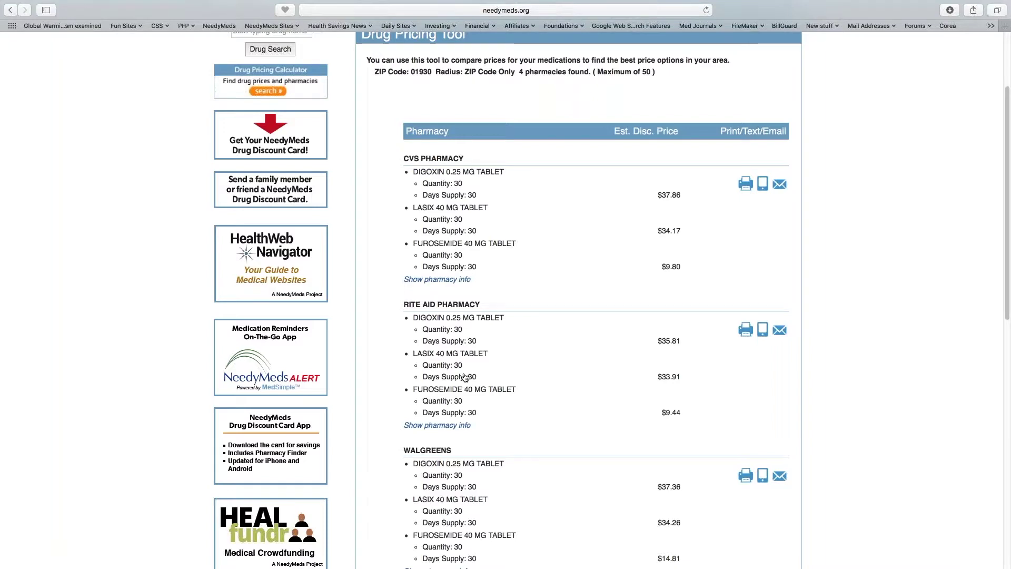
# Compare the estimated discount prices of the three drugs across the listed pharmacies and review the sharing and new-search options
pyautogui.scroll(-5, 464, 377)
pyautogui.scroll(6, 505, 295)
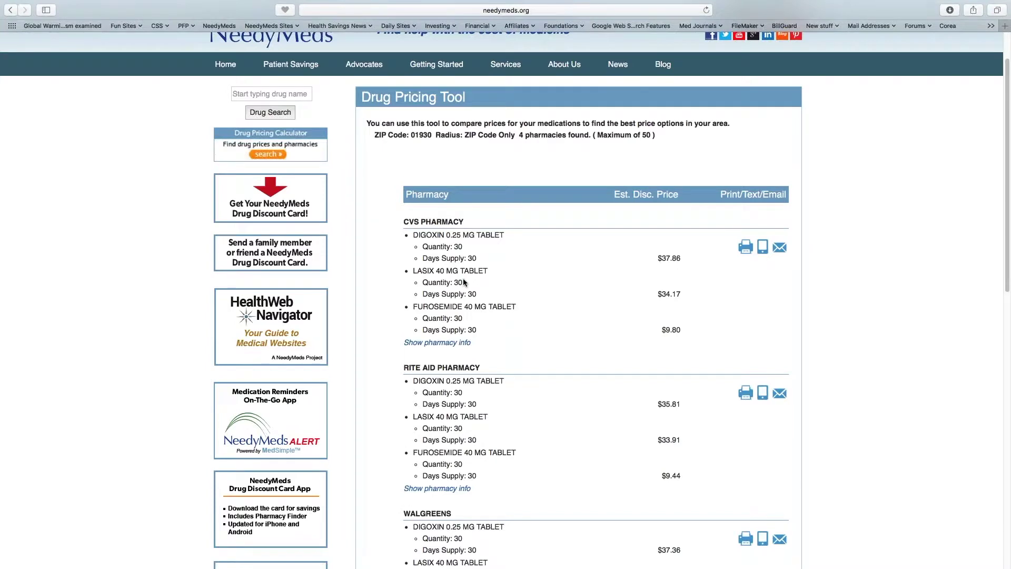
pyautogui.scroll(-2, 675, 390)
pyautogui.scroll(-1, 676, 391)
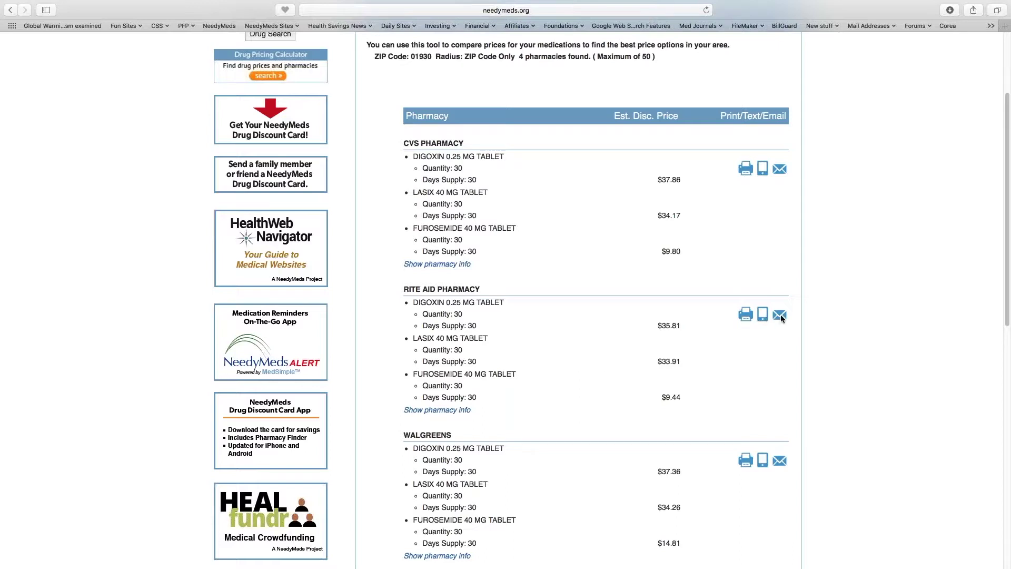
pyautogui.scroll(-1, 448, 411)
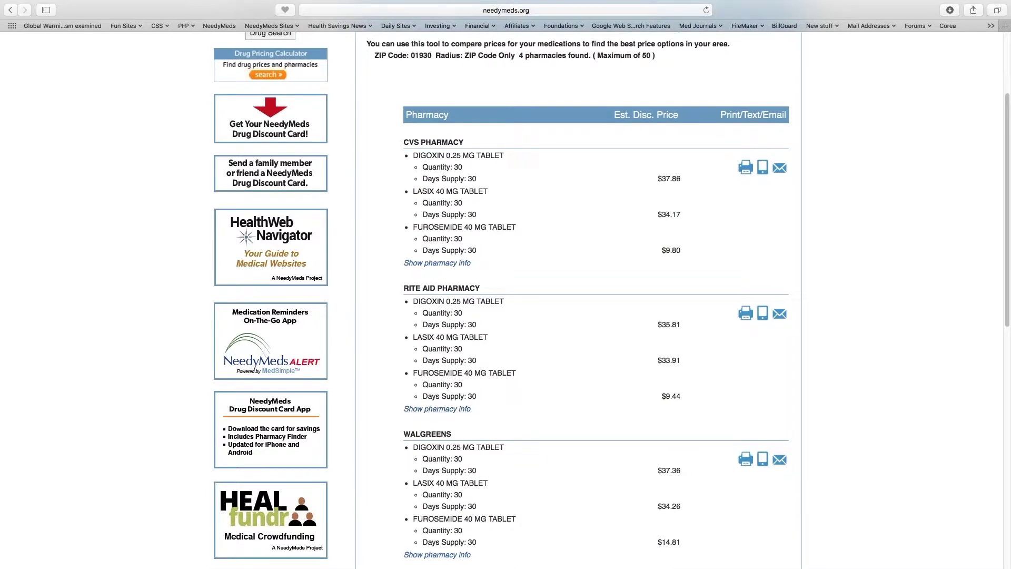
pyautogui.scroll(-5, 529, 418)
pyautogui.scroll(-1, 529, 420)
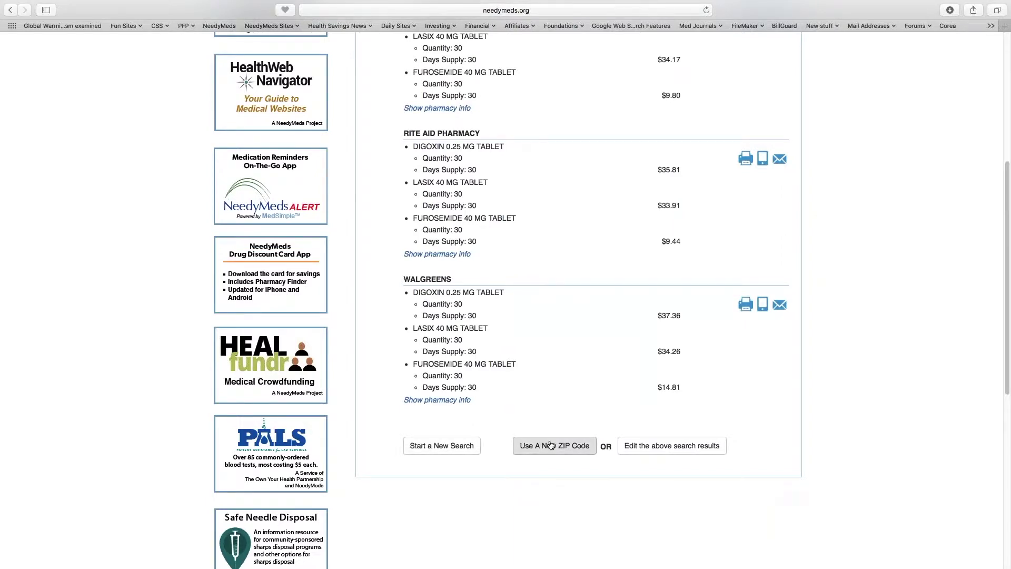
pyautogui.scroll(5, 563, 395)
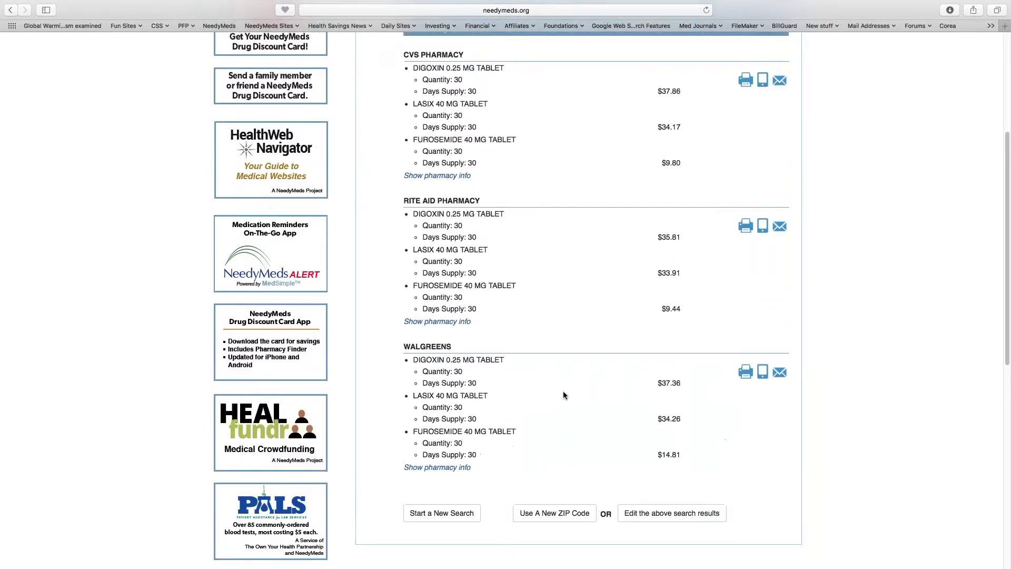
pyautogui.scroll(1, 563, 394)
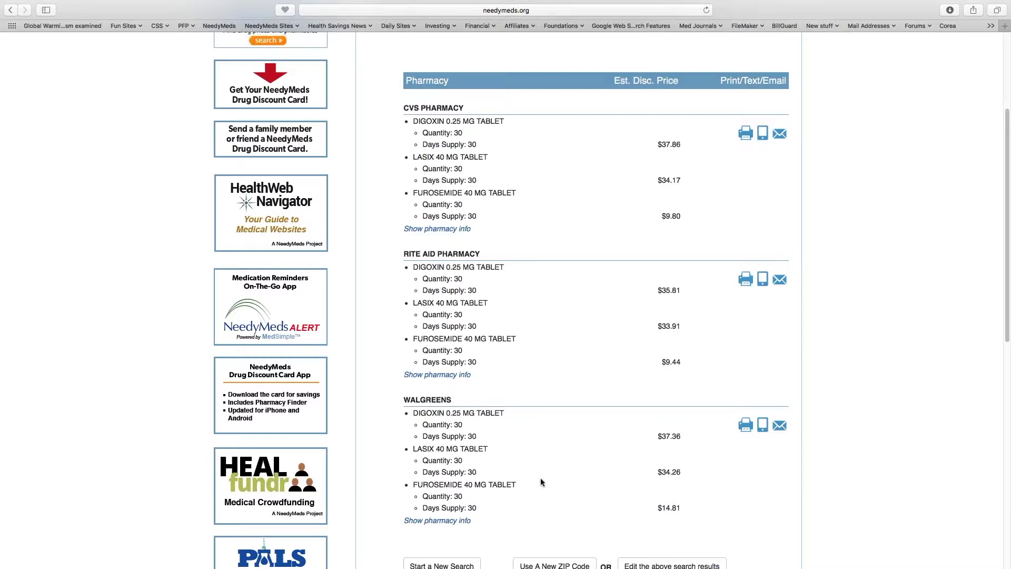
pyautogui.scroll(3, 396, 378)
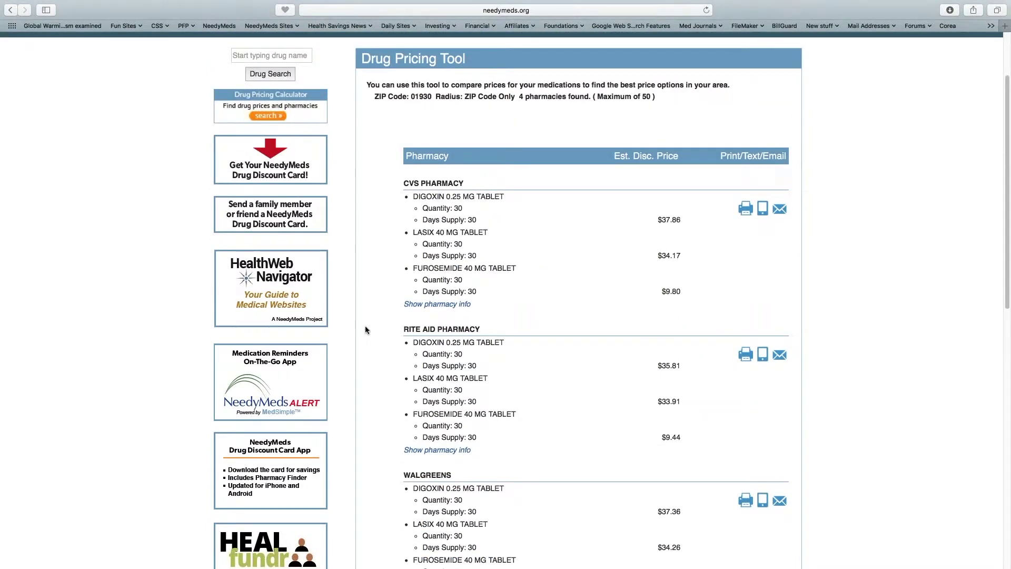
# Open the NeedyMeds Drug Discount Card page and examine the printable PDF option, the card request form and its quantity choices
pyautogui.click(286, 168)
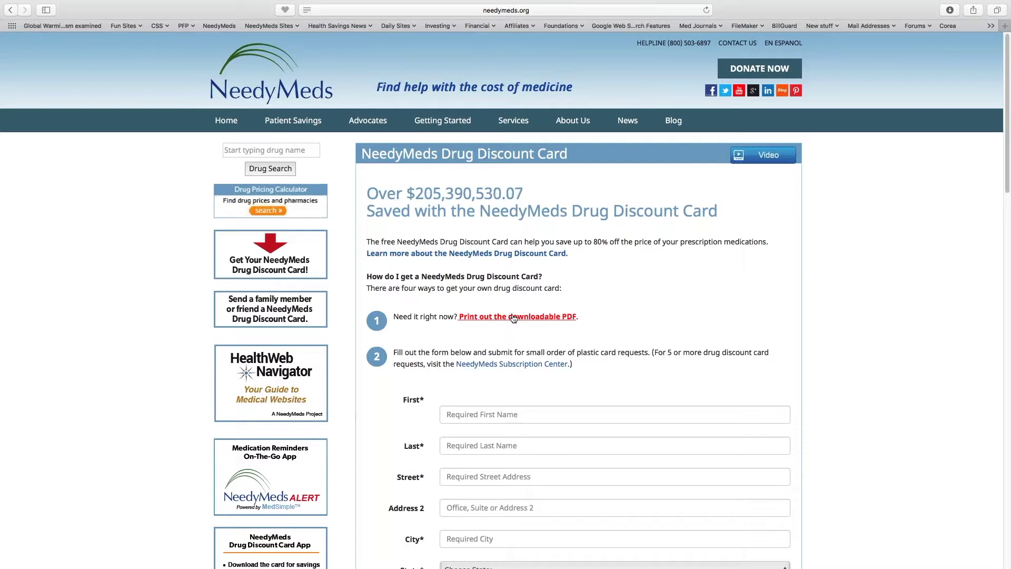
pyautogui.scroll(-3, 513, 317)
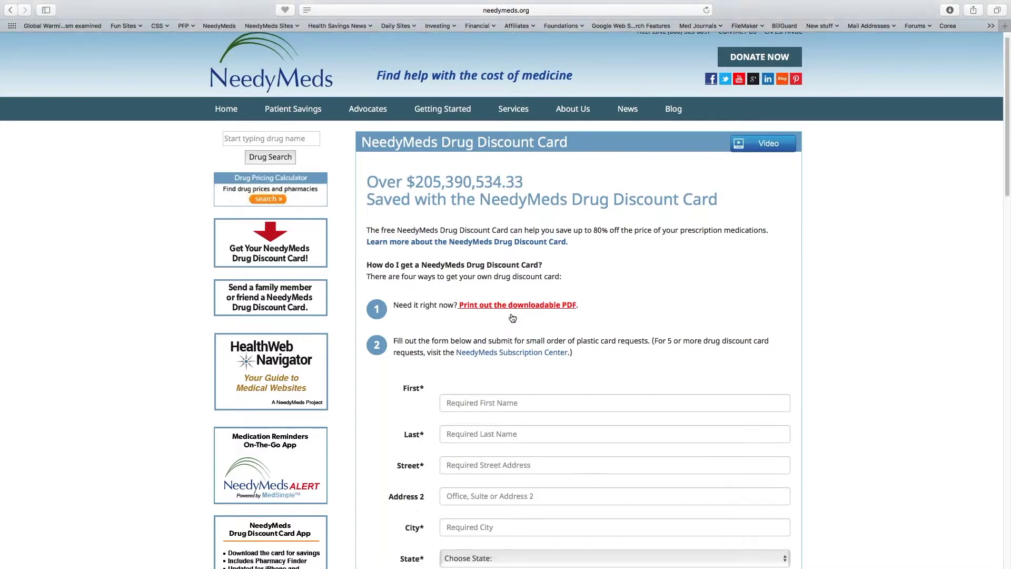
pyautogui.scroll(1, 513, 316)
pyautogui.scroll(-2, 514, 316)
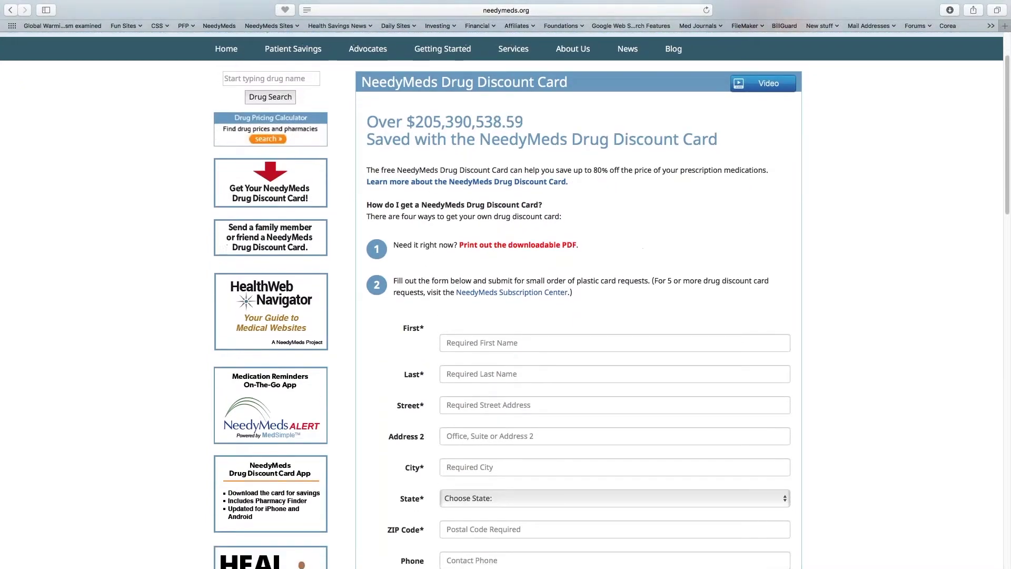
pyautogui.scroll(-3, 514, 316)
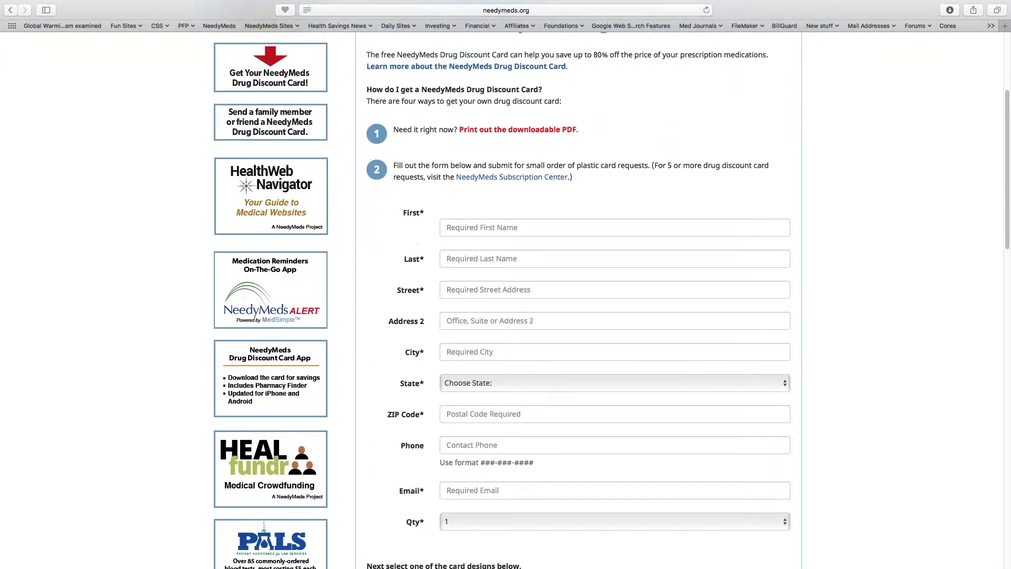
pyautogui.scroll(-6, 507, 429)
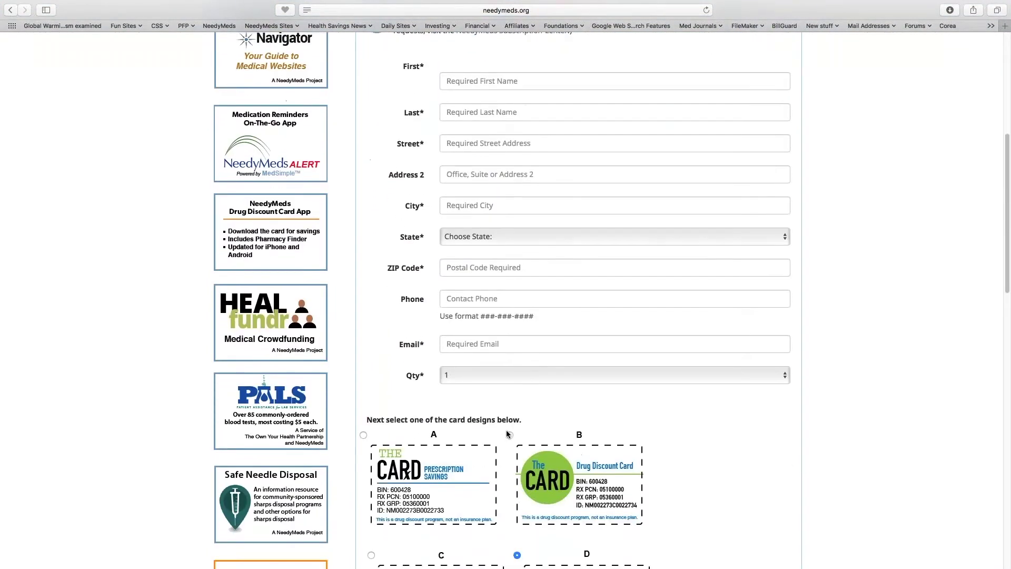
pyautogui.click(501, 372)
pyautogui.click(500, 369)
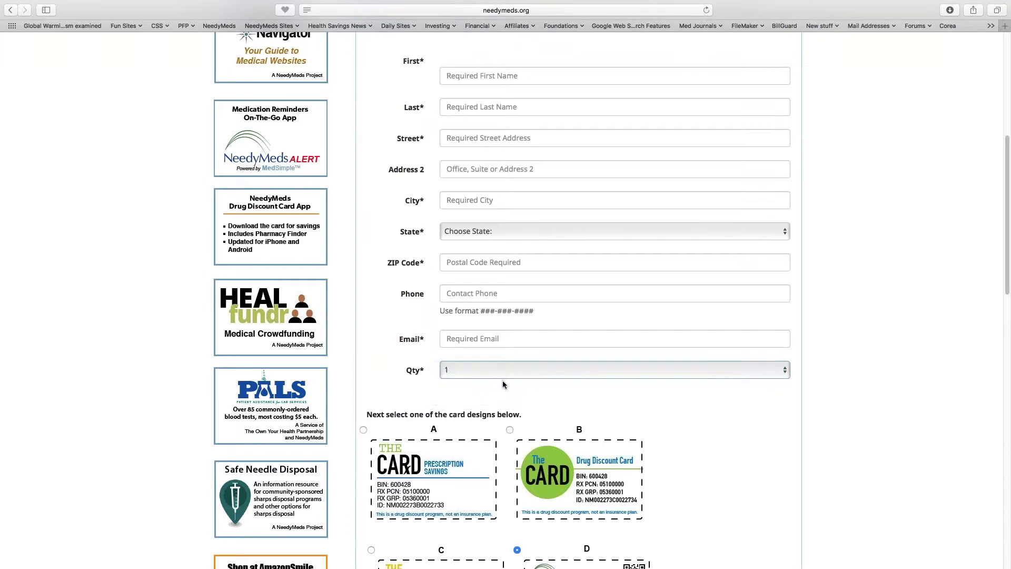
# Review the card designs, the mail and PayPal donation options, and the Pharmacy Search section of the discount card page
pyautogui.scroll(-1, 502, 381)
pyautogui.scroll(-4, 503, 381)
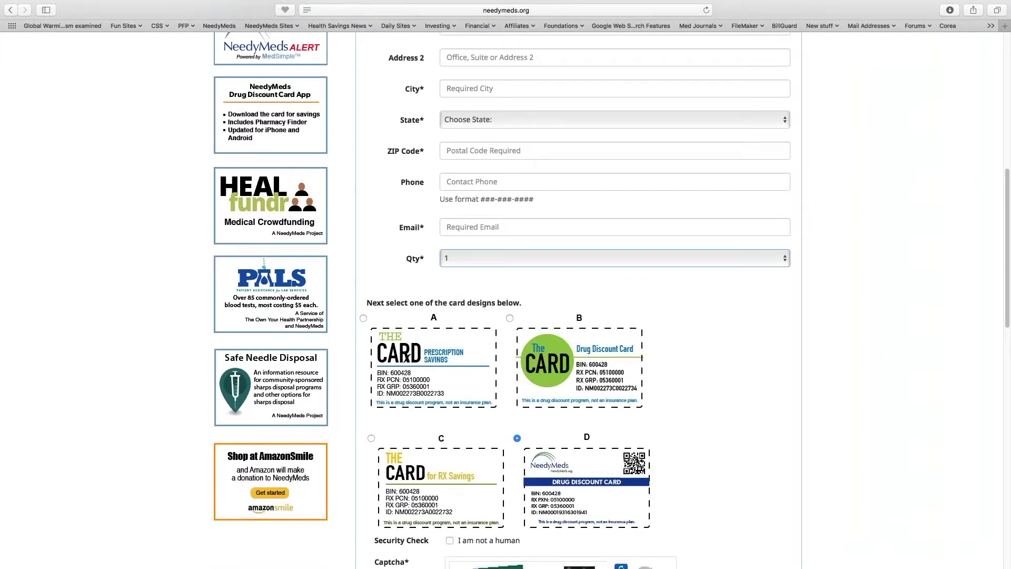
pyautogui.scroll(-2, 503, 380)
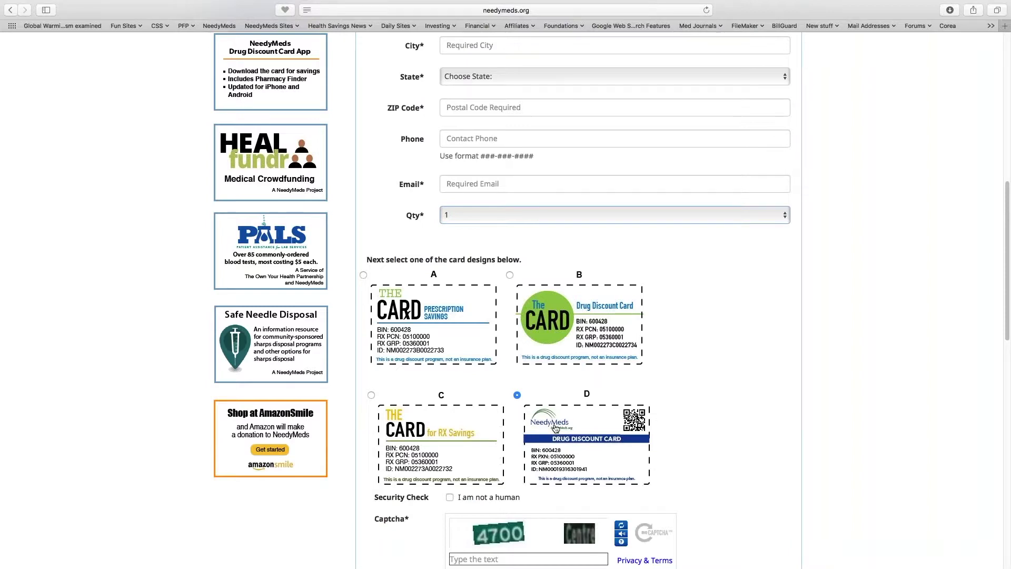
pyautogui.scroll(-5, 556, 428)
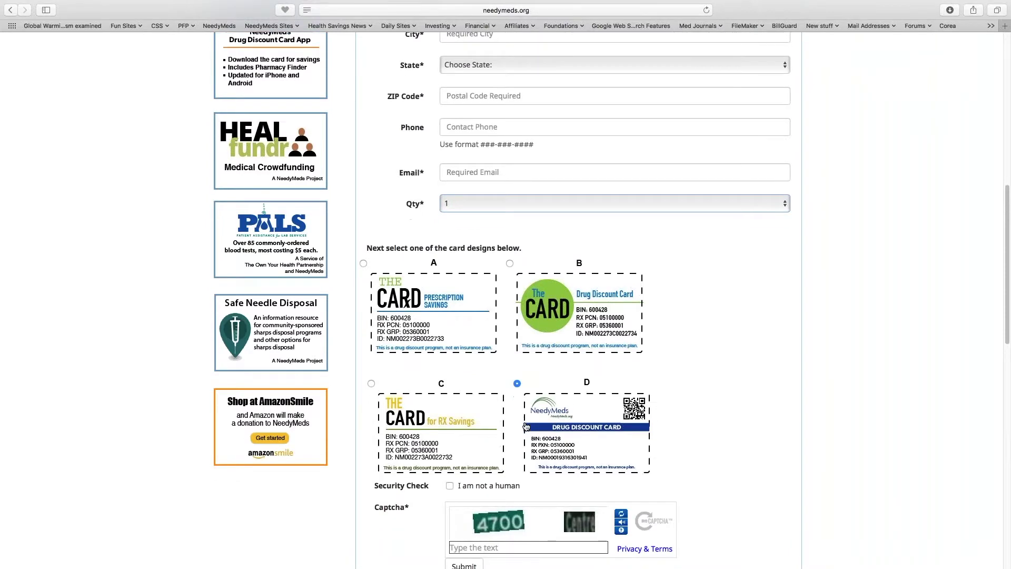
pyautogui.scroll(1, 501, 300)
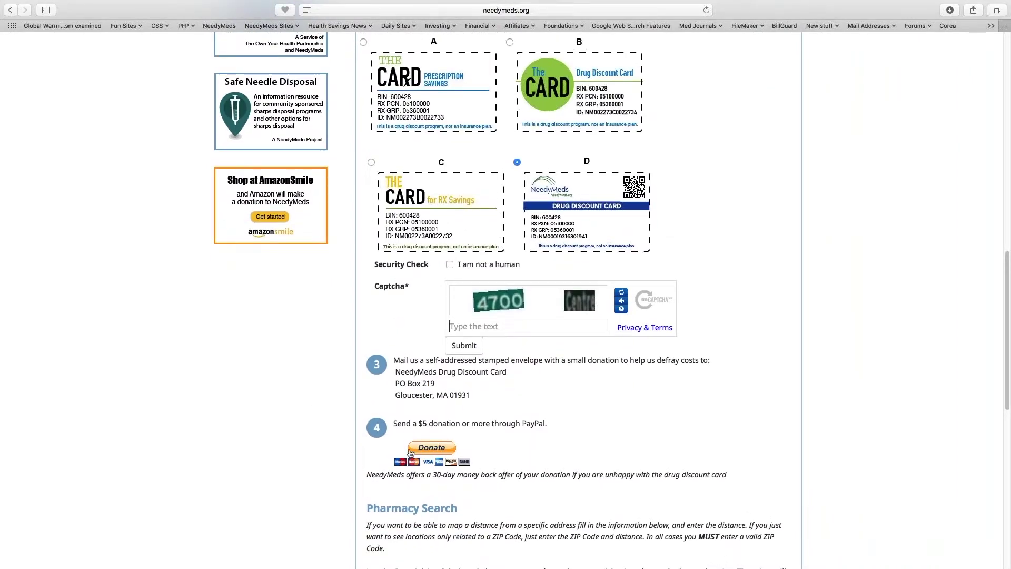
pyautogui.scroll(-4, 410, 453)
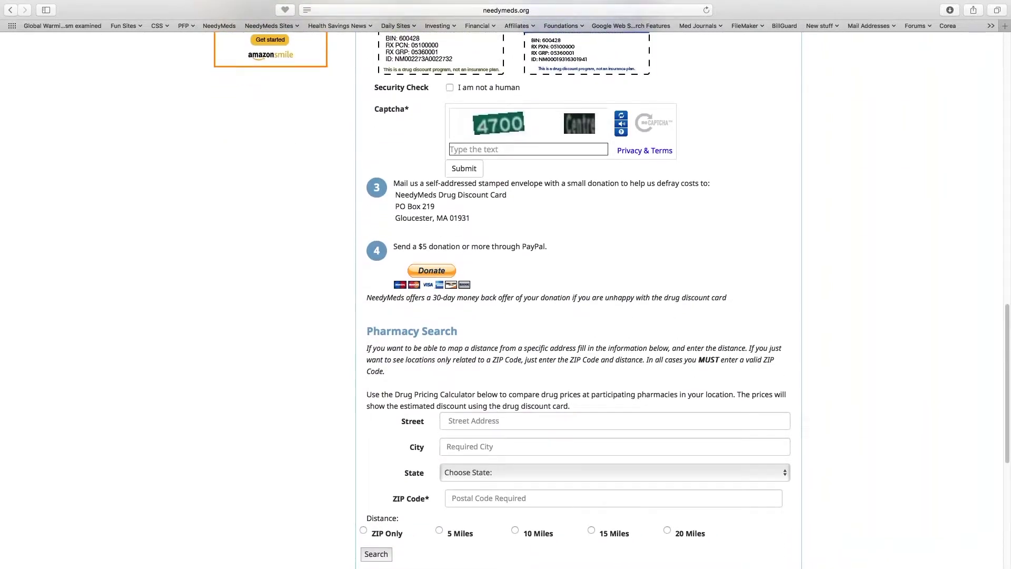
# Search for participating pharmacies within 5 miles of ZIP code 01930 in the Pharmacy Search form
pyautogui.scroll(-2, 497, 479)
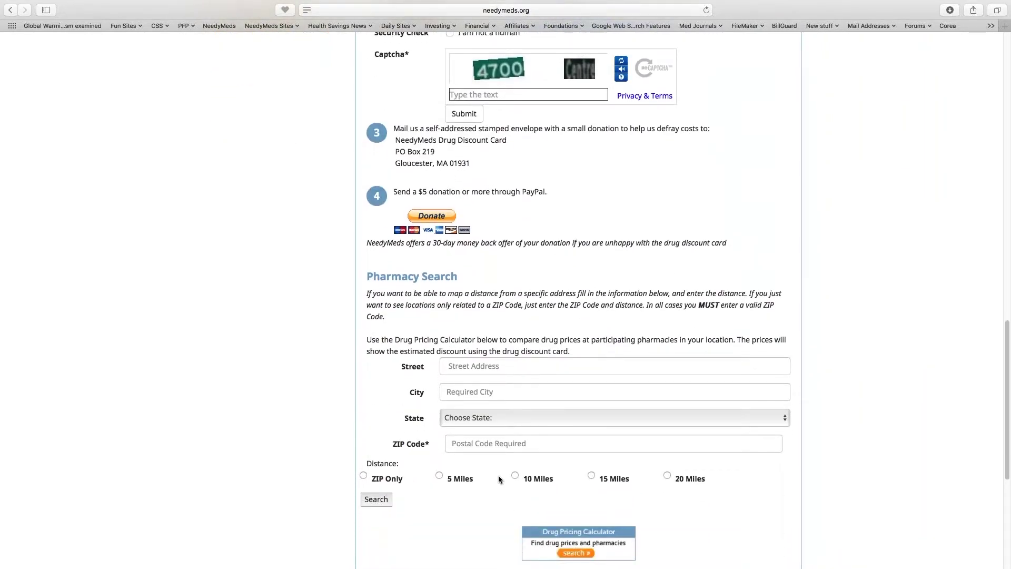
pyautogui.click(488, 444)
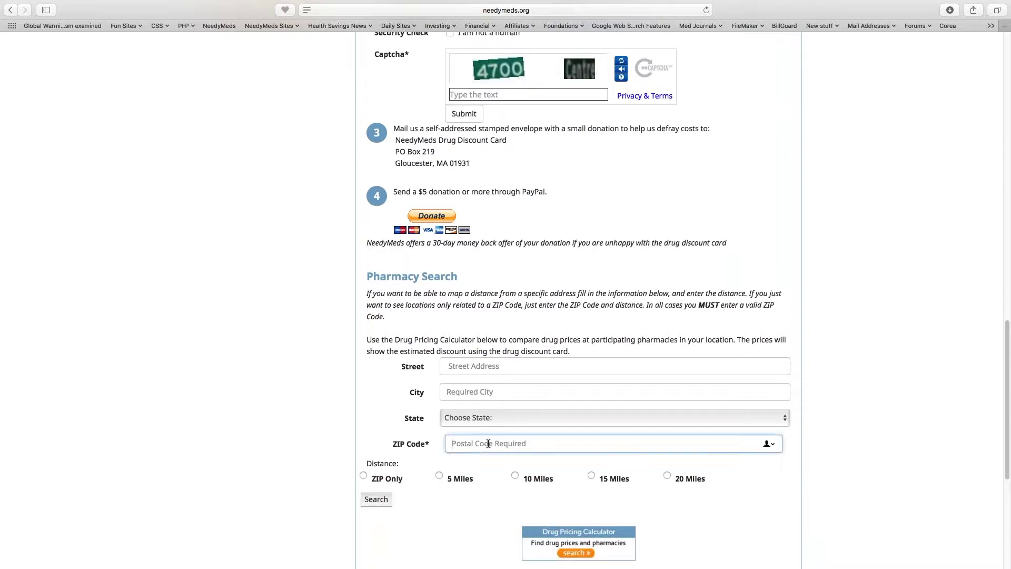
pyautogui.write('01930')
pyautogui.click(438, 474)
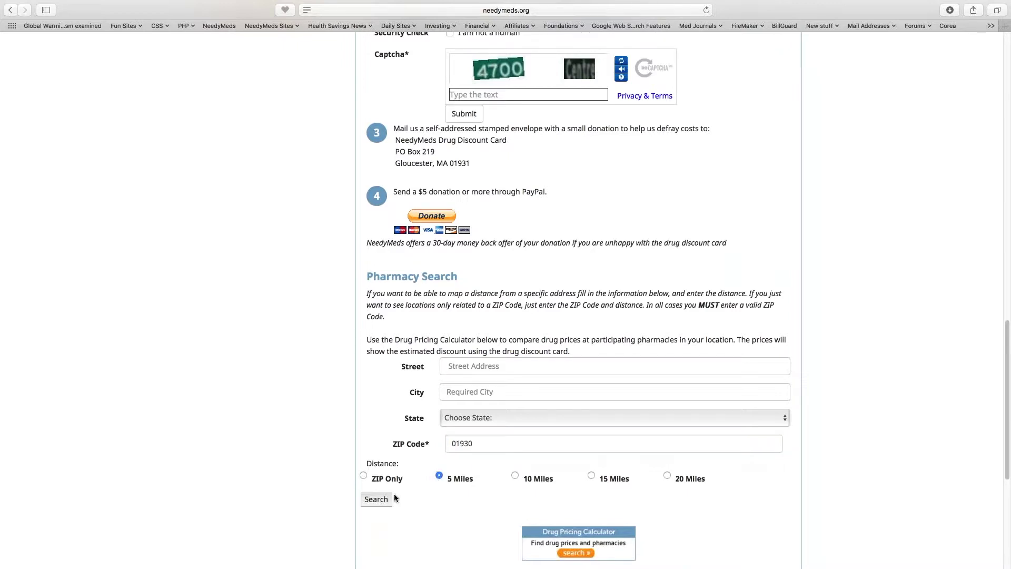
pyautogui.scroll(-1, 401, 500)
pyautogui.click(371, 496)
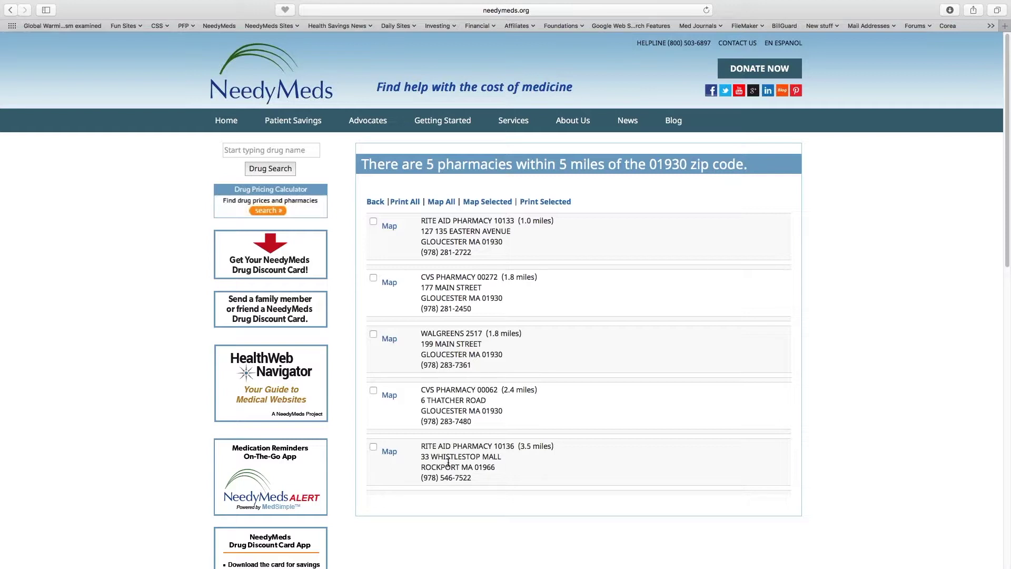
# Mark CVS PHARMACY 00272 in the results and view its location map, returning to the pharmacy list
pyautogui.click(374, 278)
pyautogui.click(389, 282)
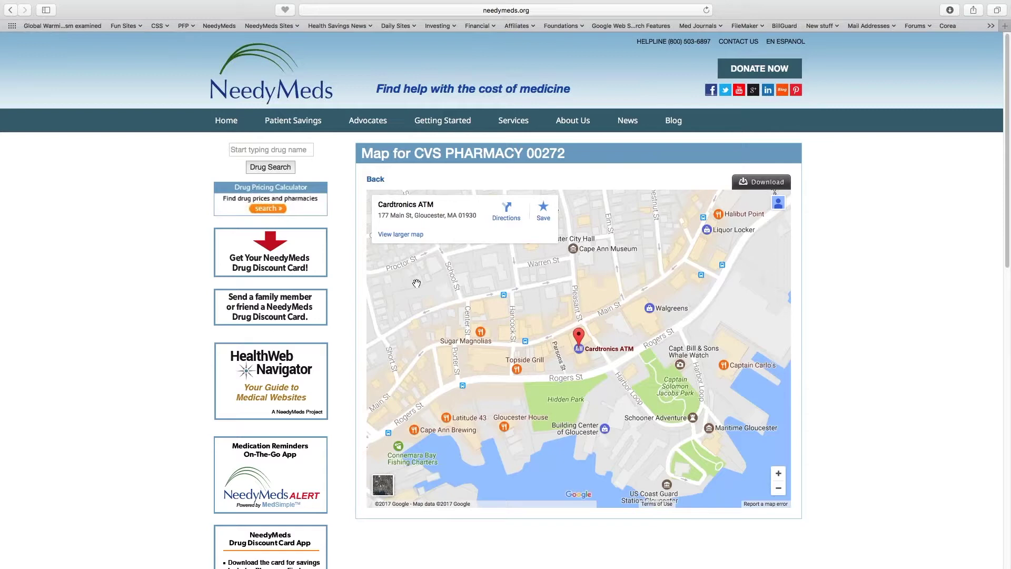
pyautogui.click(375, 180)
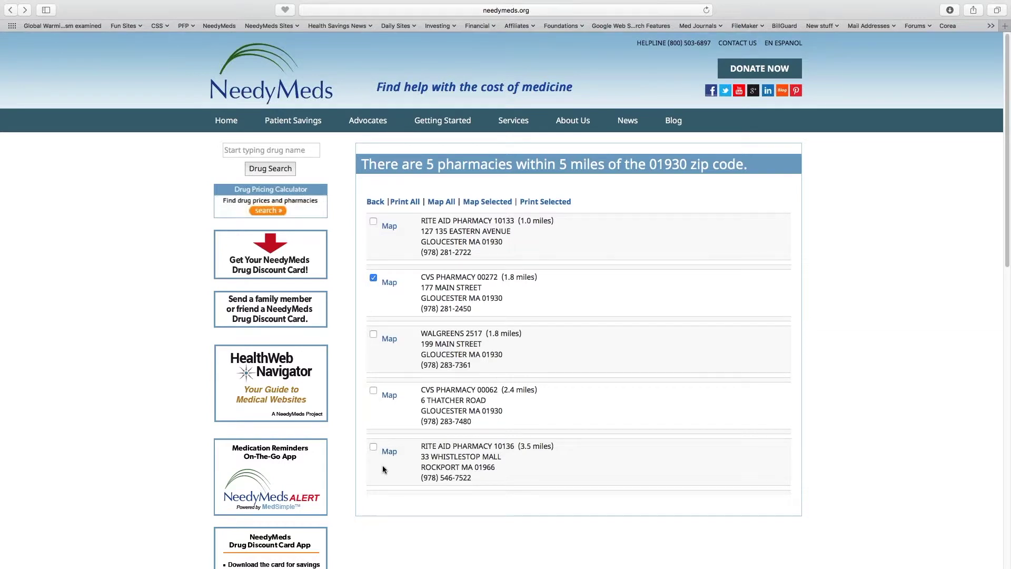
pyautogui.scroll(-4, 382, 466)
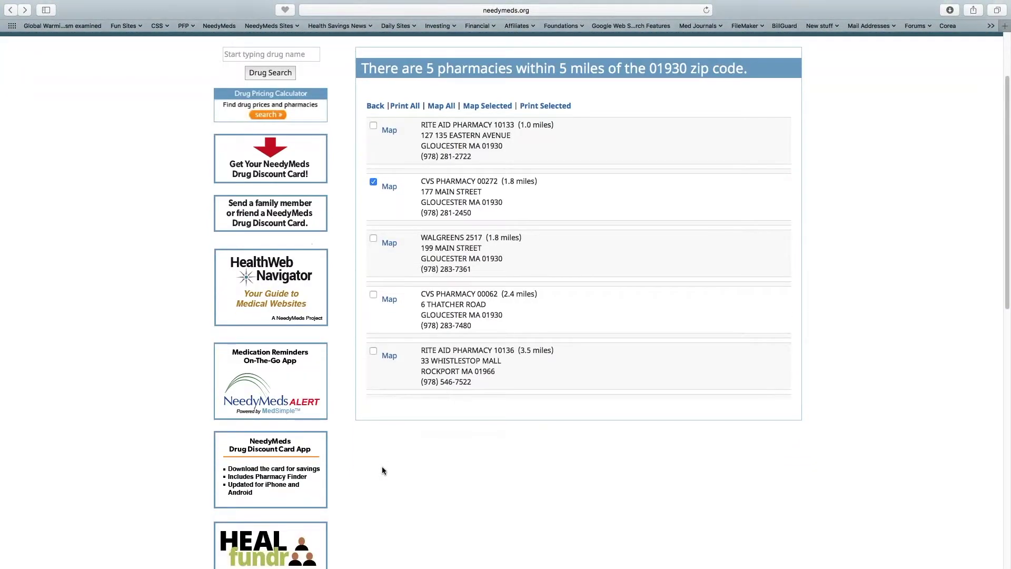